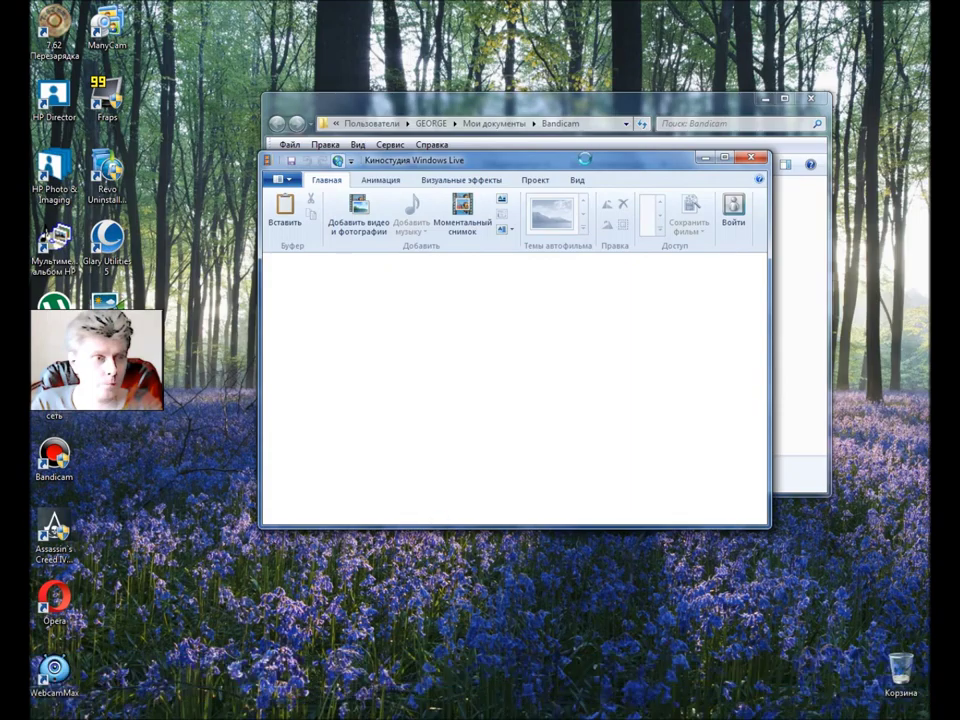
Copy the file name of the Revo Uninstaller Pro recording in the Bandicam folder, leaving the file's name as it is.
drag(588, 162, 637, 275)
drag(607, 106, 460, 89)
click(392, 249)
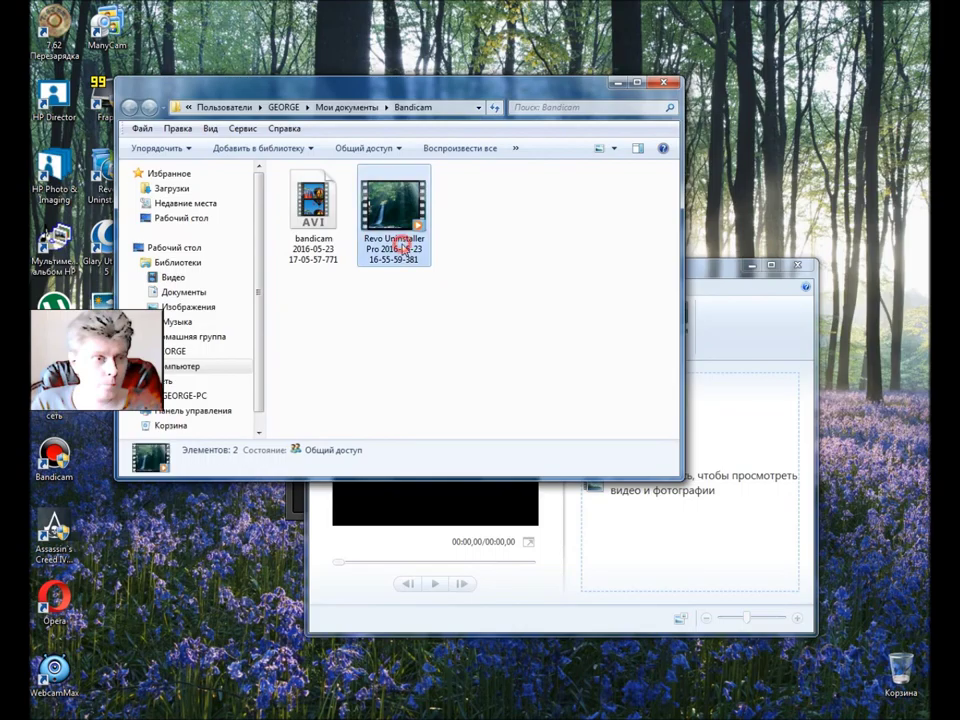
right_click(392, 249)
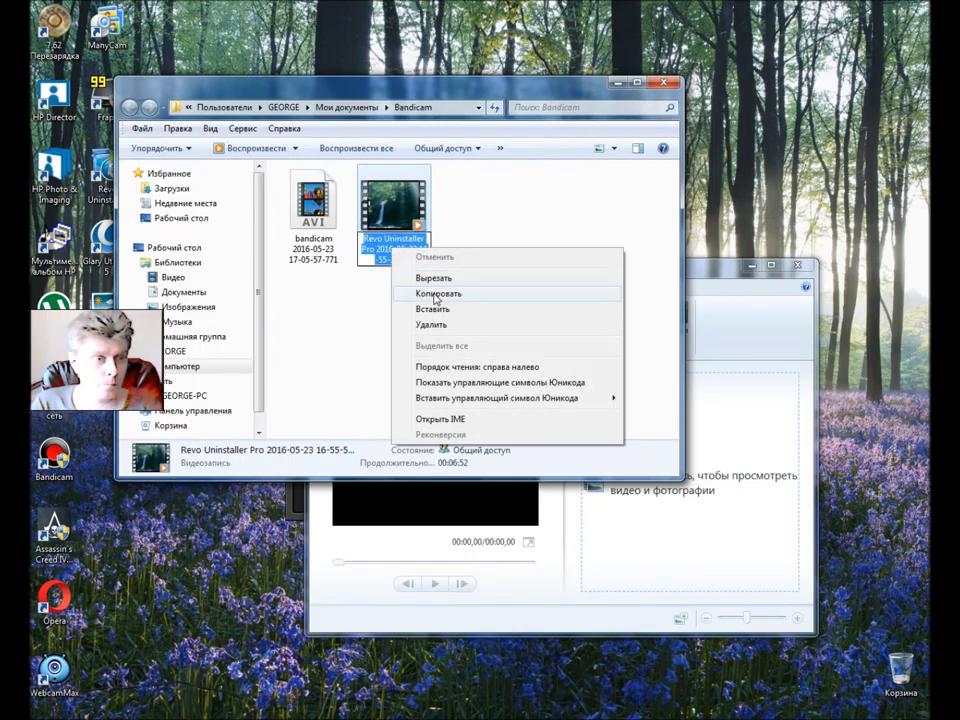
click(436, 294)
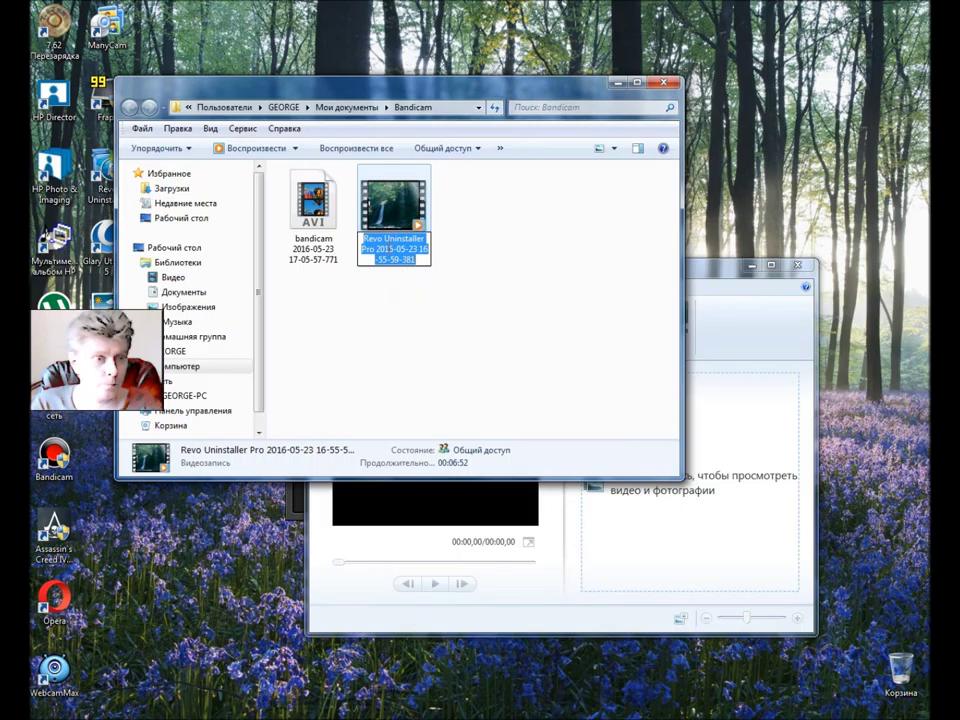
click(400, 252)
click(435, 291)
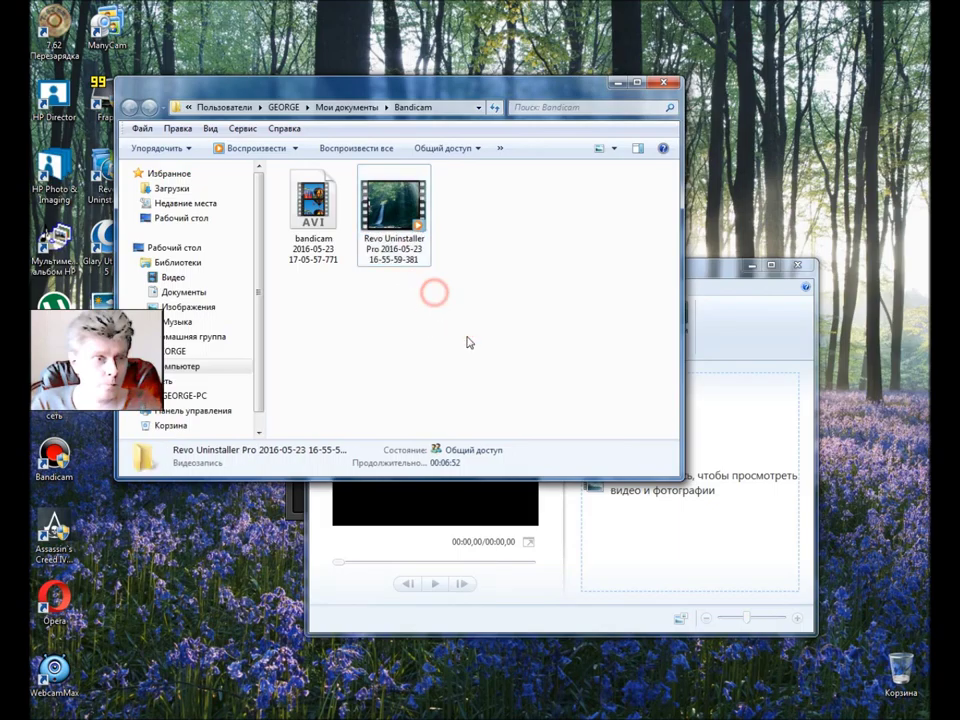
Minimize the Bandicam recorder and add the Revo Uninstaller Pro video from the Bandicam folder to the empty movie project.
click(617, 88)
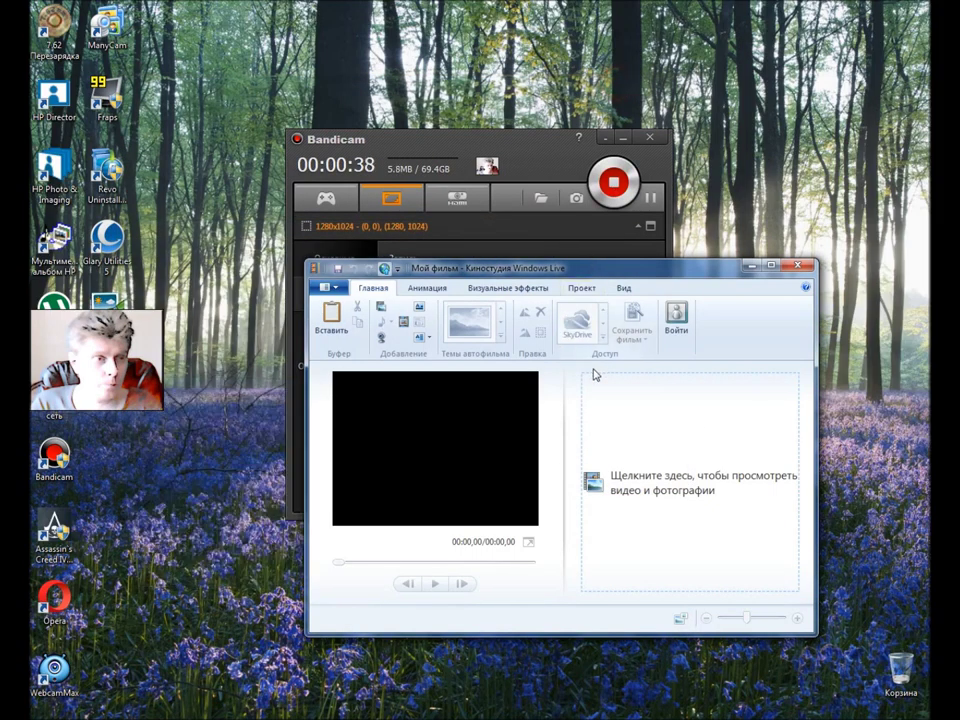
click(607, 140)
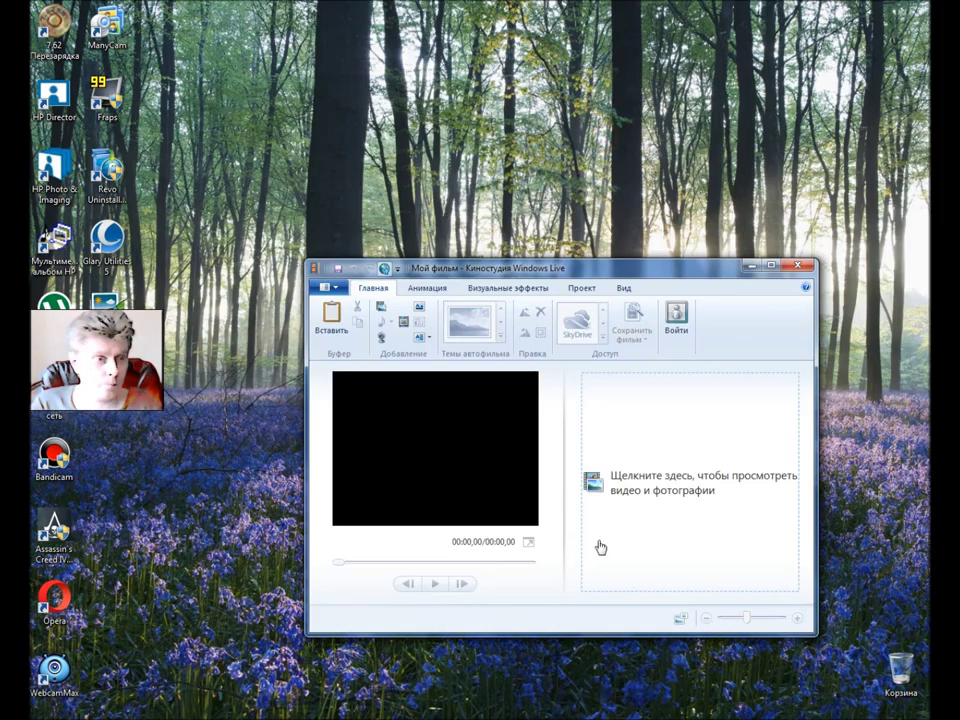
mouse_move(158, 665)
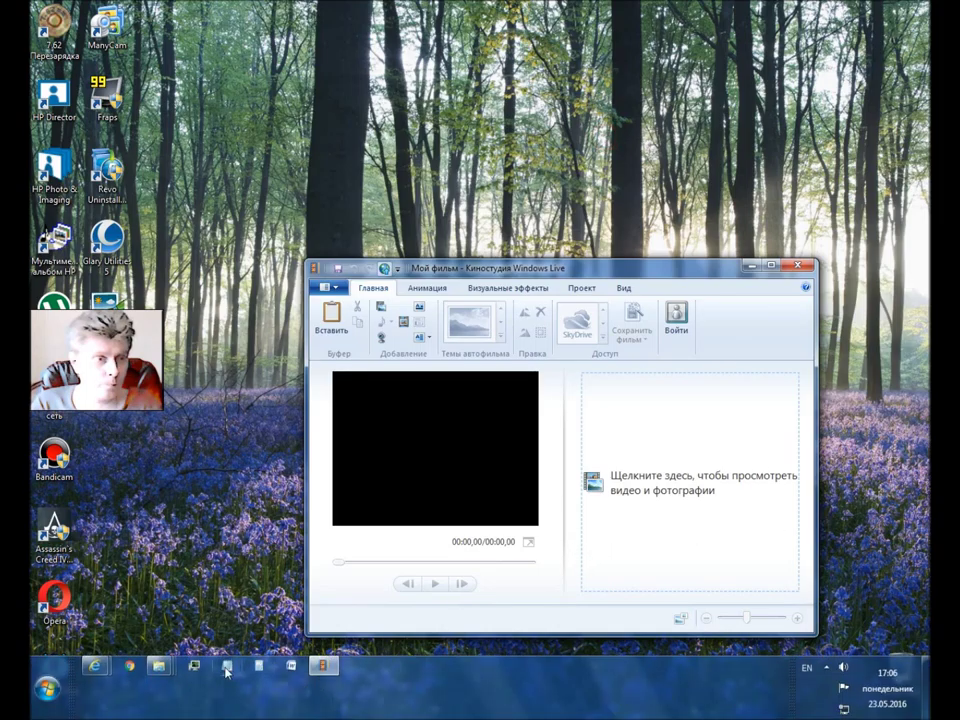
click(439, 579)
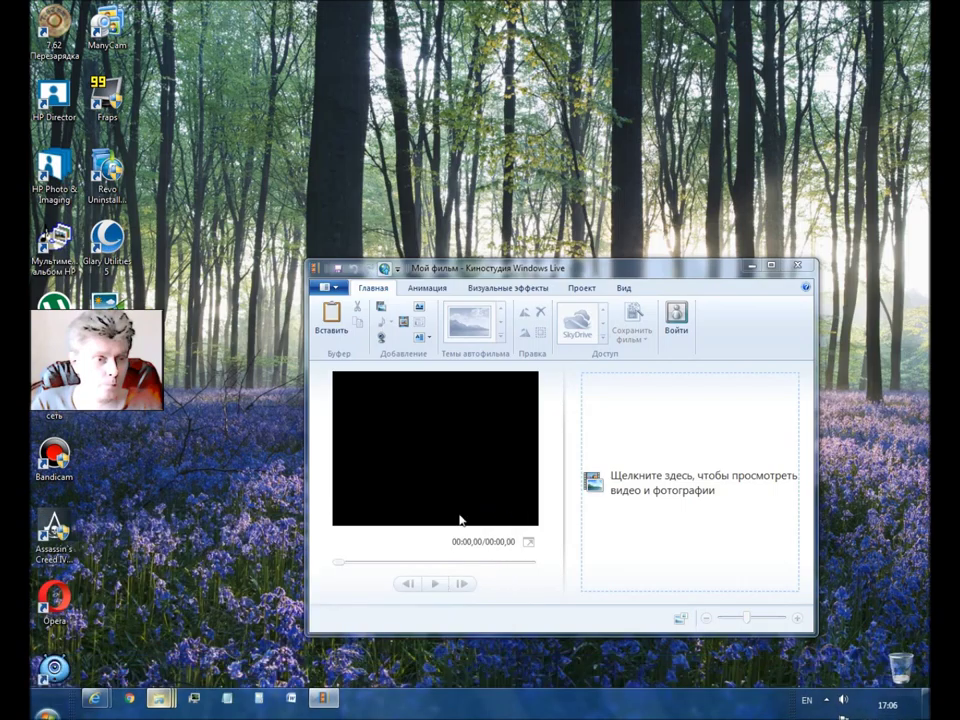
click(367, 239)
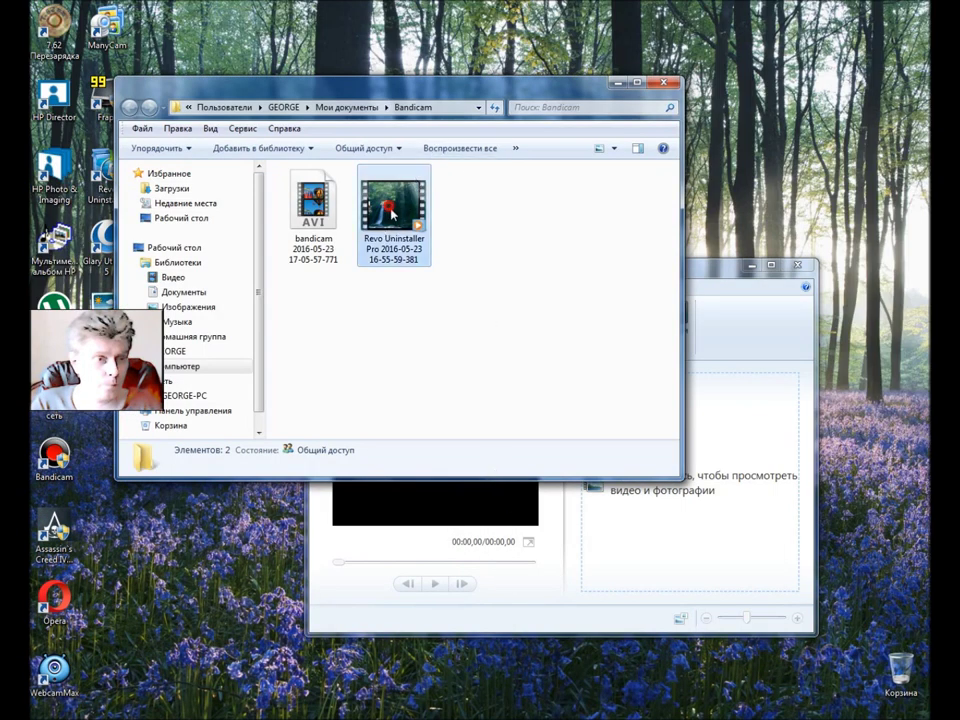
drag(660, 558, 653, 561)
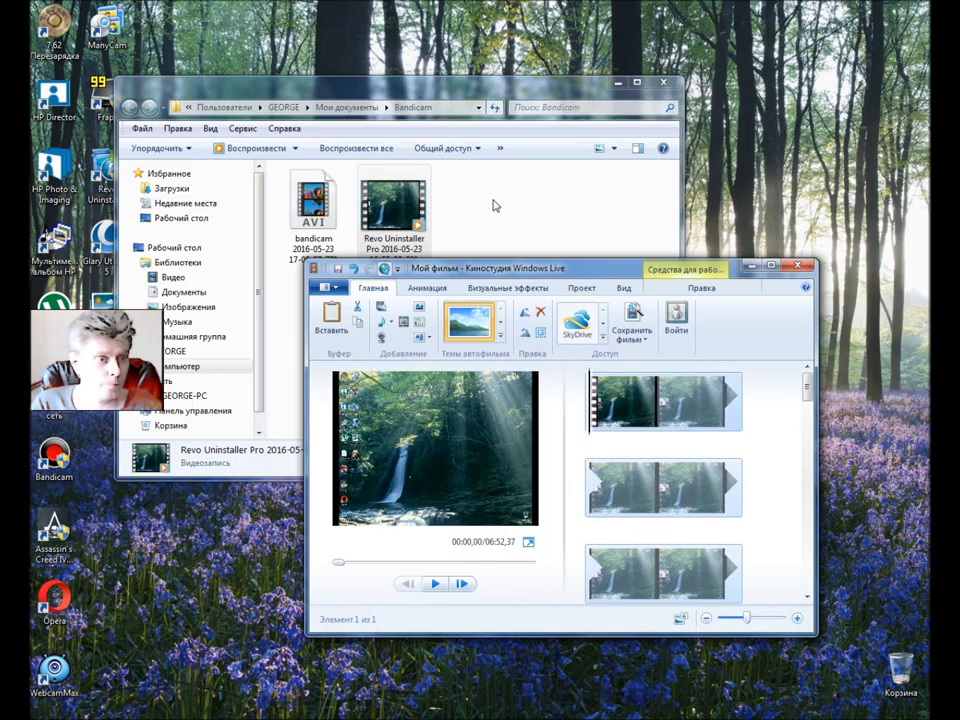
Minimize the Bandicam folder window and maximize the Киностудия Windows Live window.
click(617, 87)
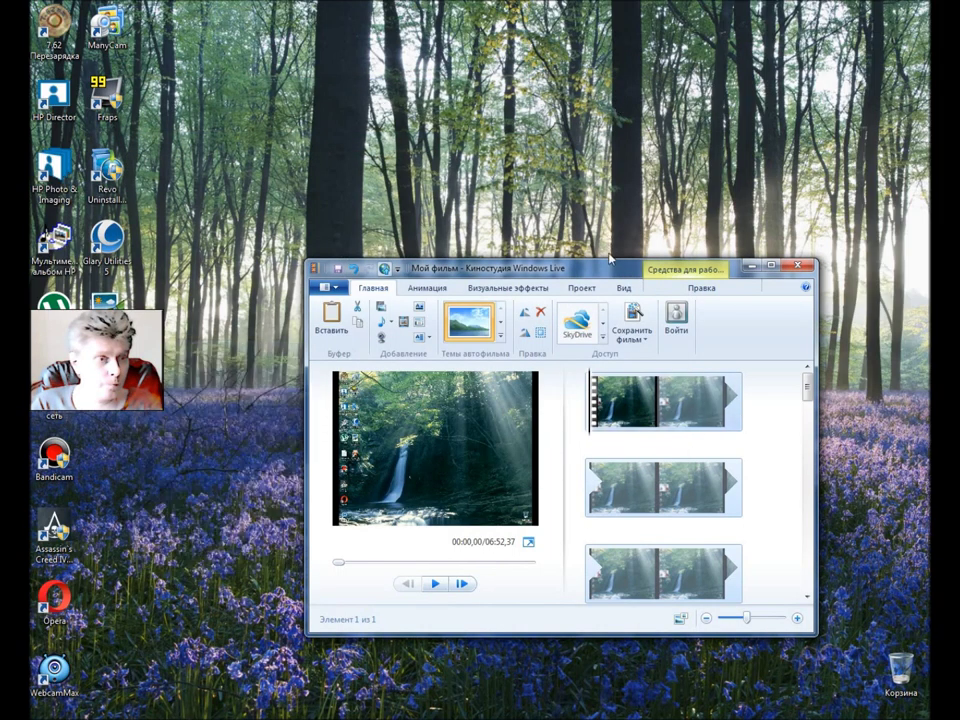
drag(606, 270, 538, 210)
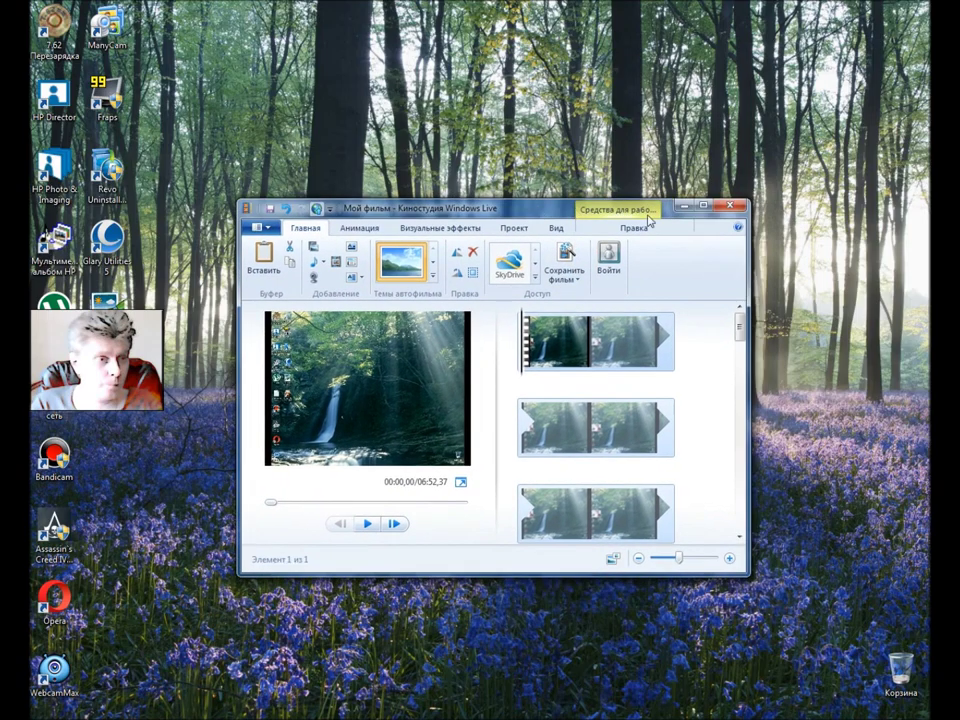
click(701, 207)
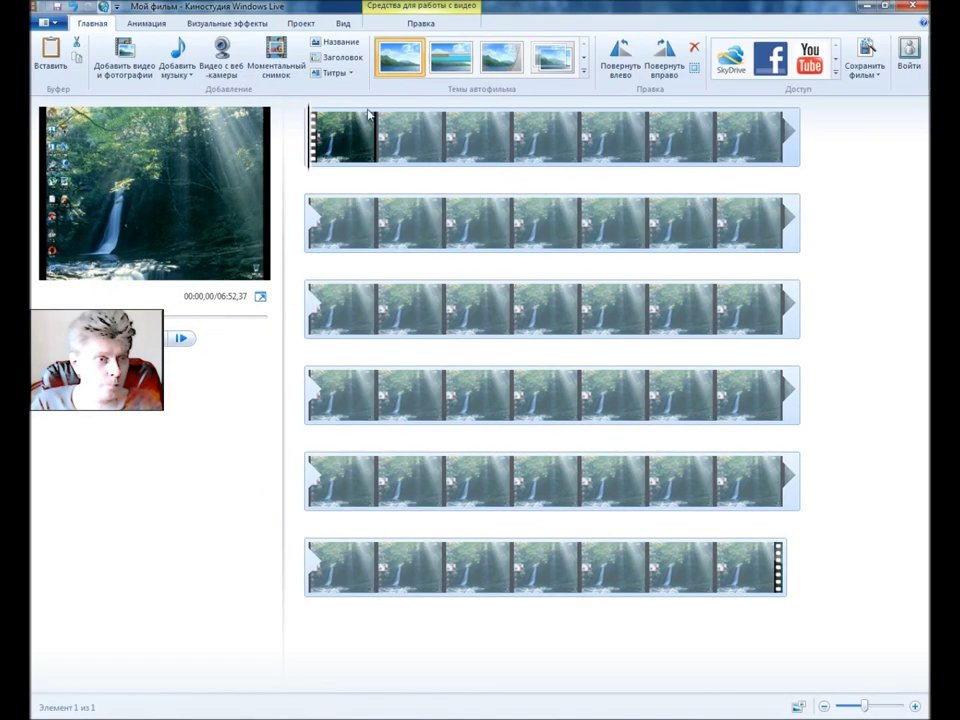
Apply the "Размытие — через черный" transition and the "Исчезание в черный фон" visual effect to the clip.
click(148, 25)
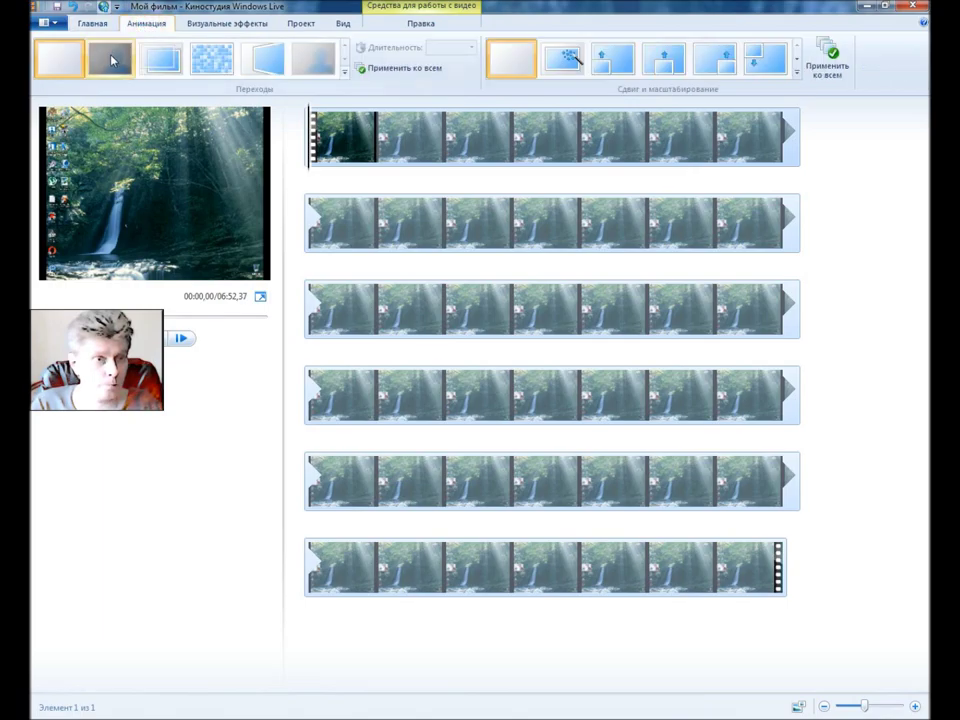
click(124, 58)
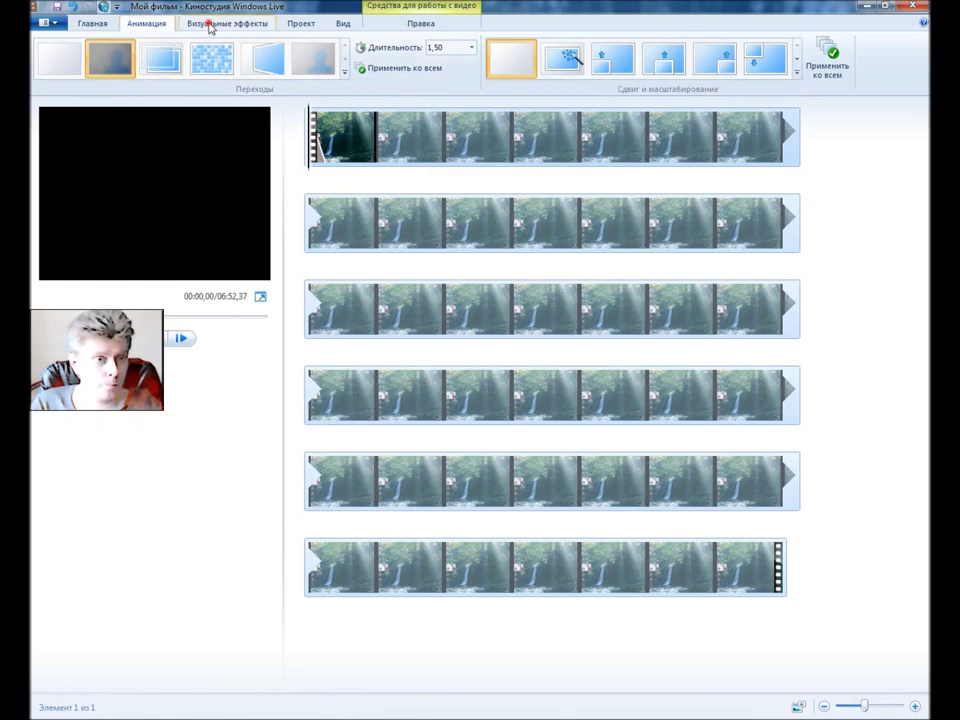
click(210, 27)
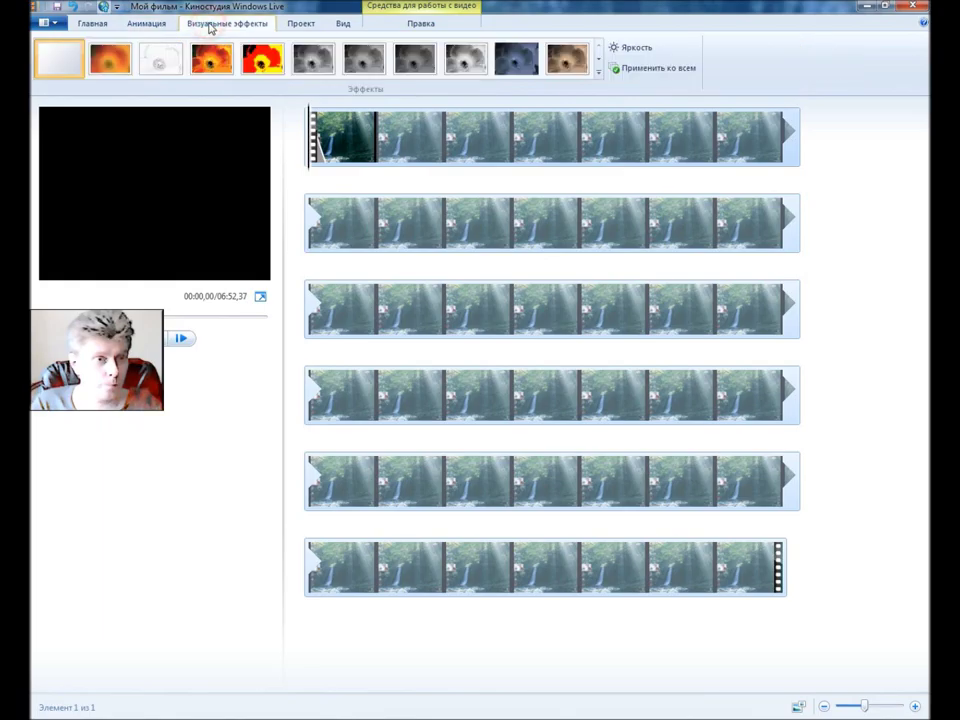
click(598, 58)
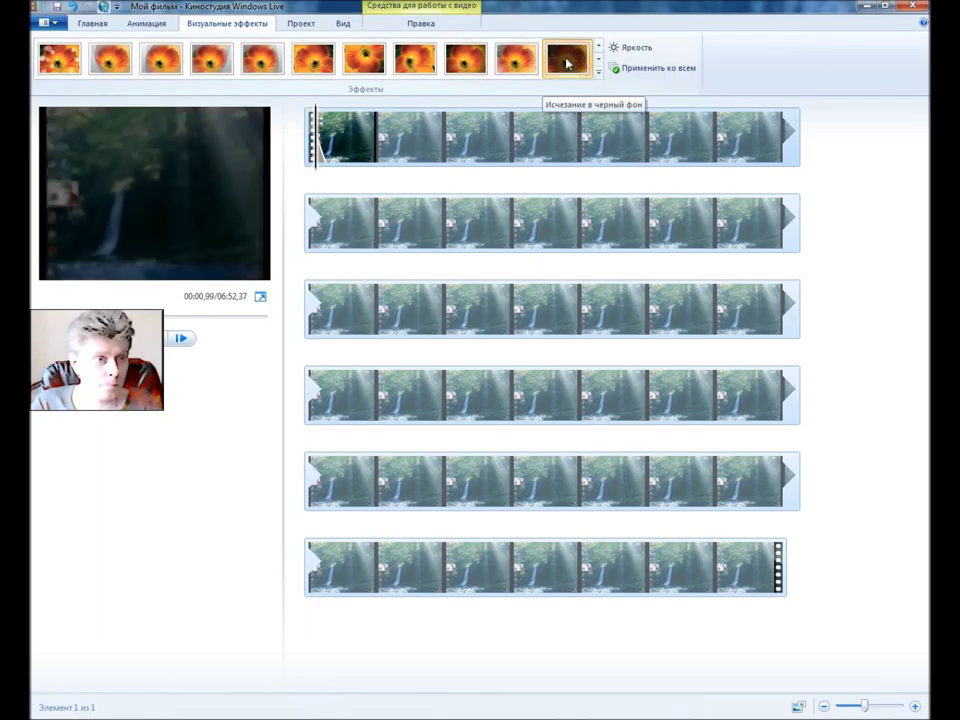
click(567, 62)
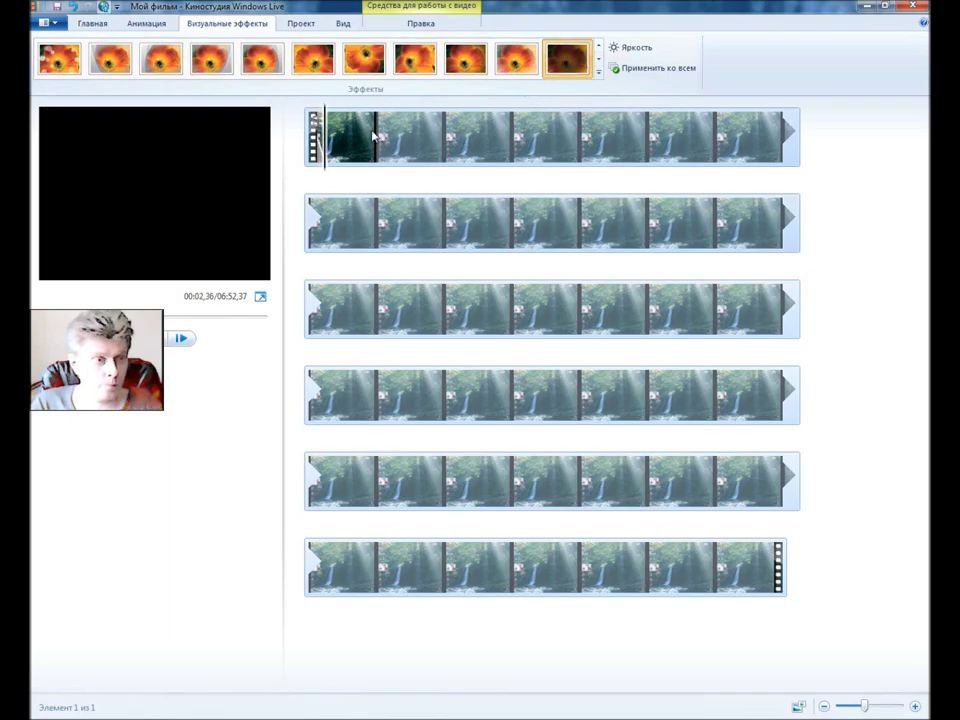
Preview the clip's opening and its last ten seconds in full screen to check the fades.
click(260, 298)
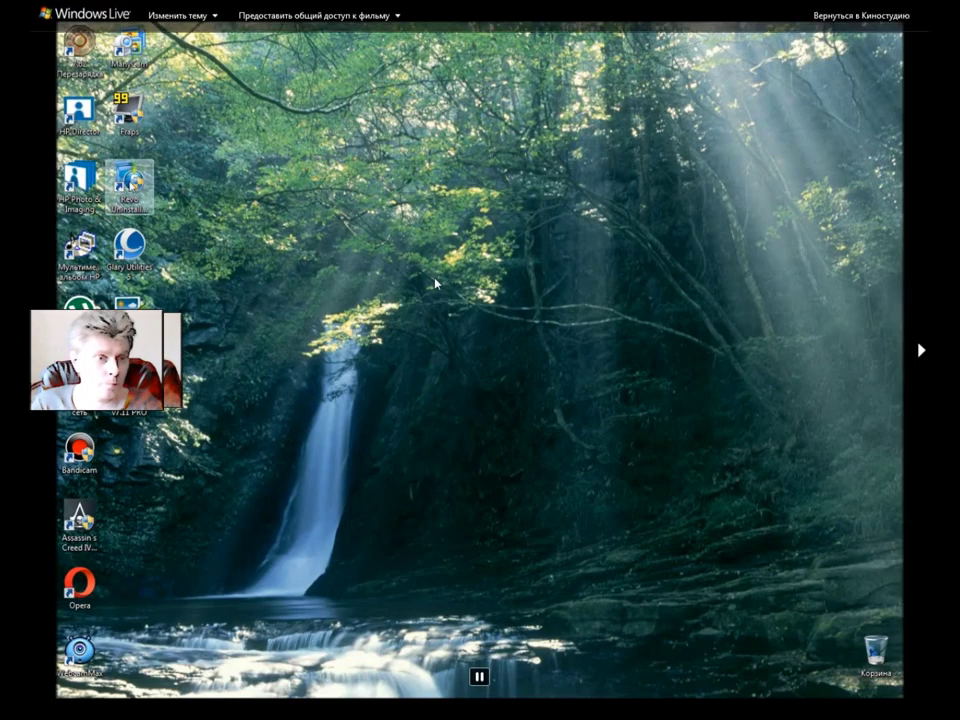
key(Escape)
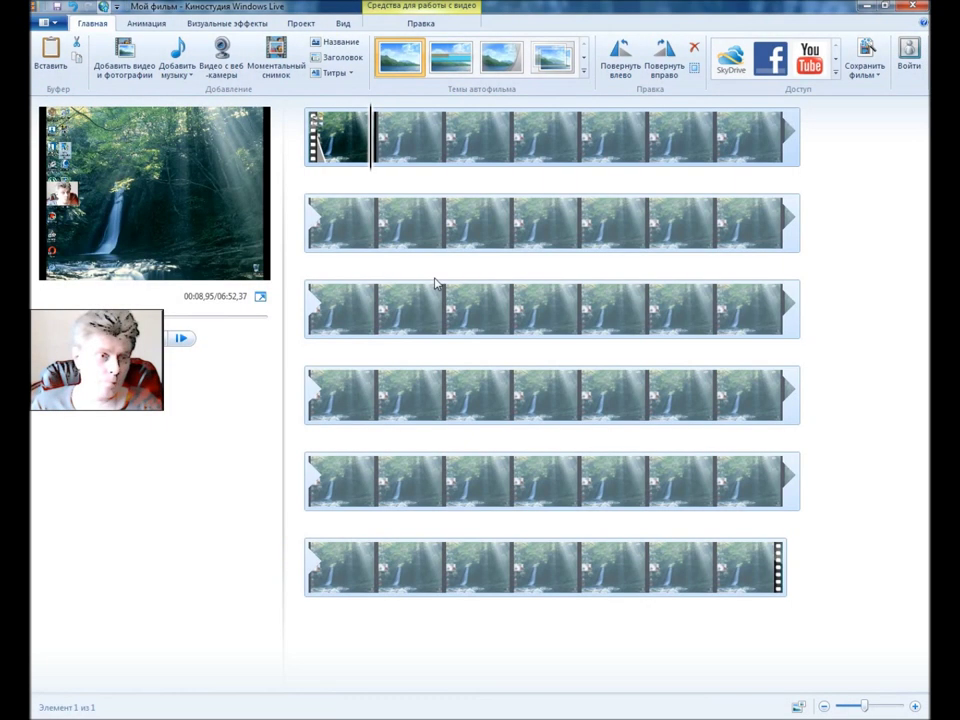
click(698, 574)
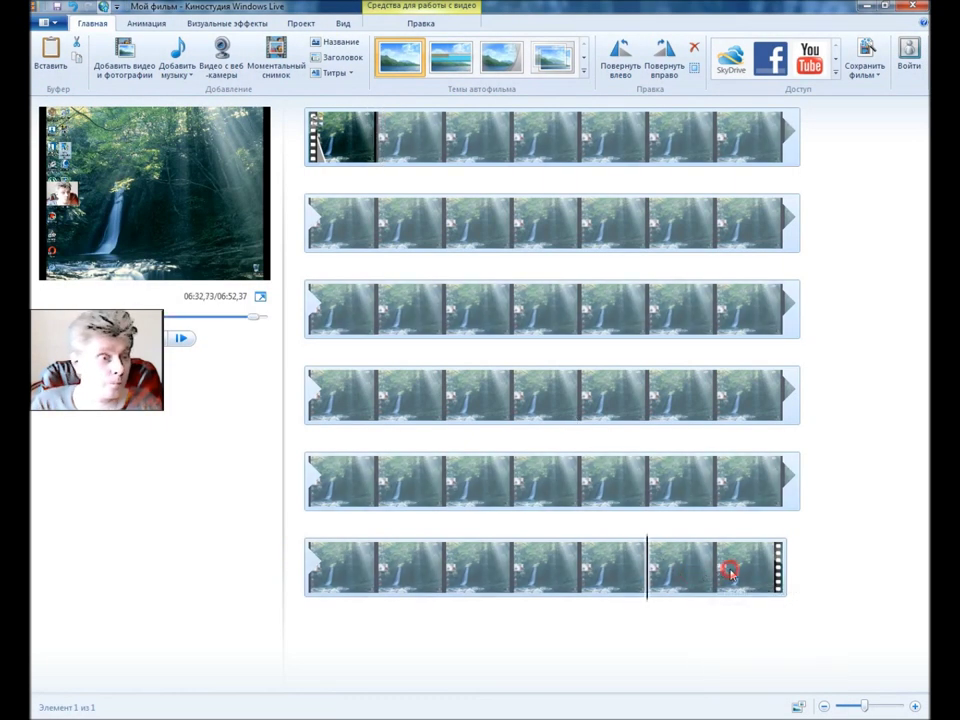
click(727, 576)
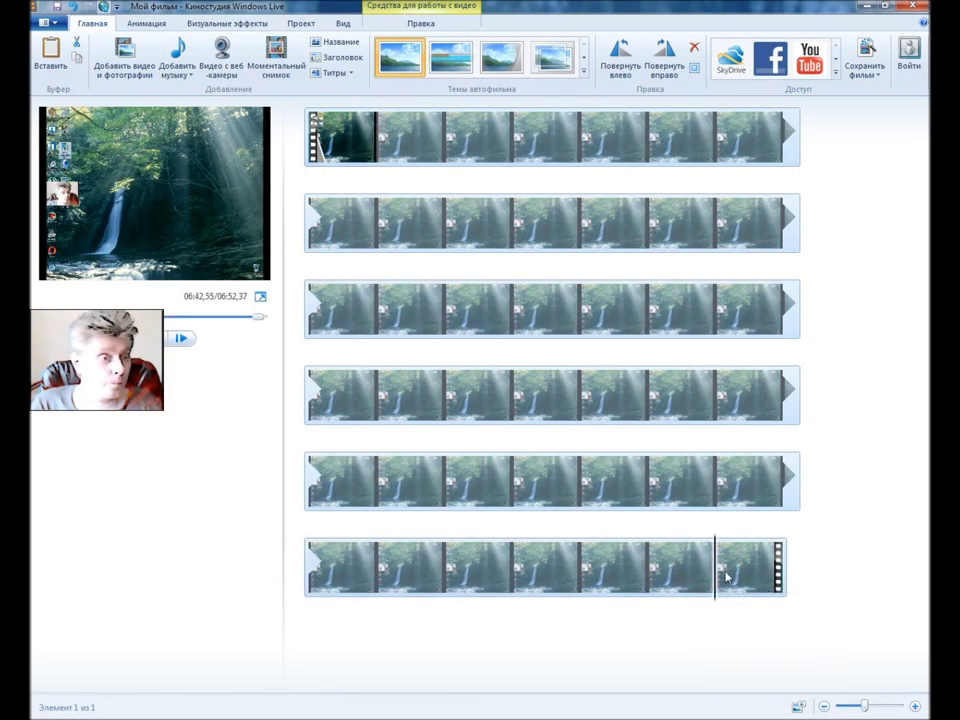
click(260, 297)
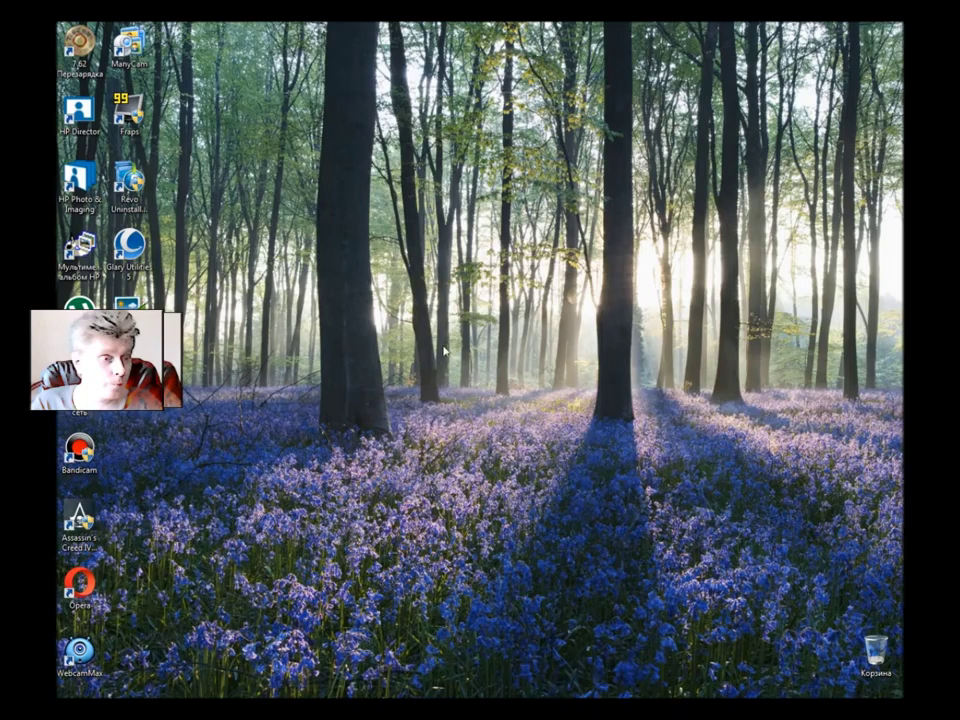
mouse_move(492, 492)
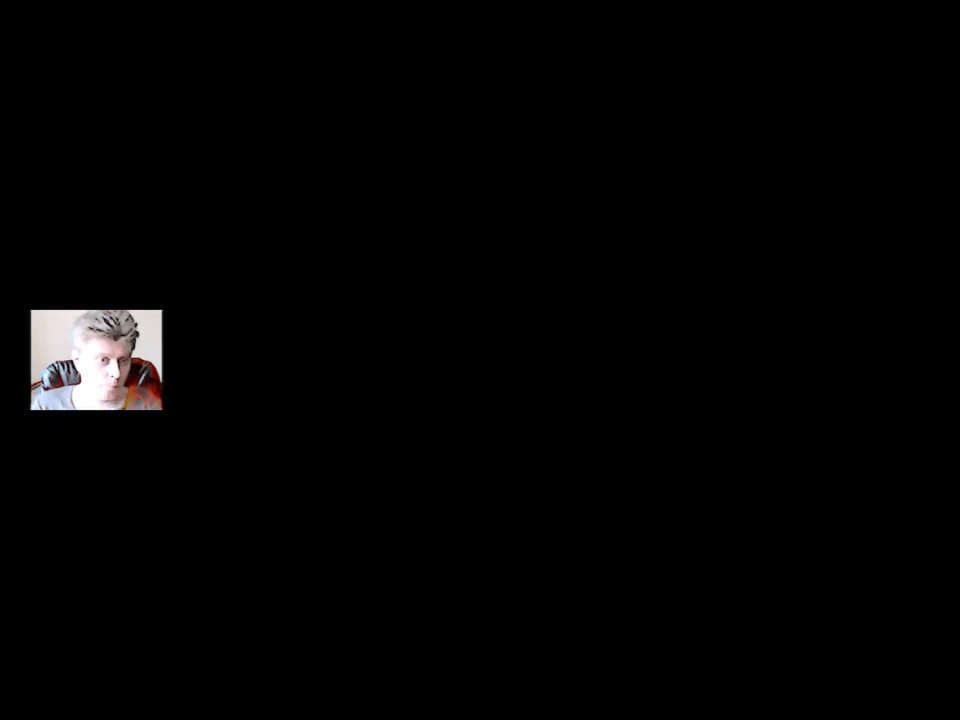
key(Escape)
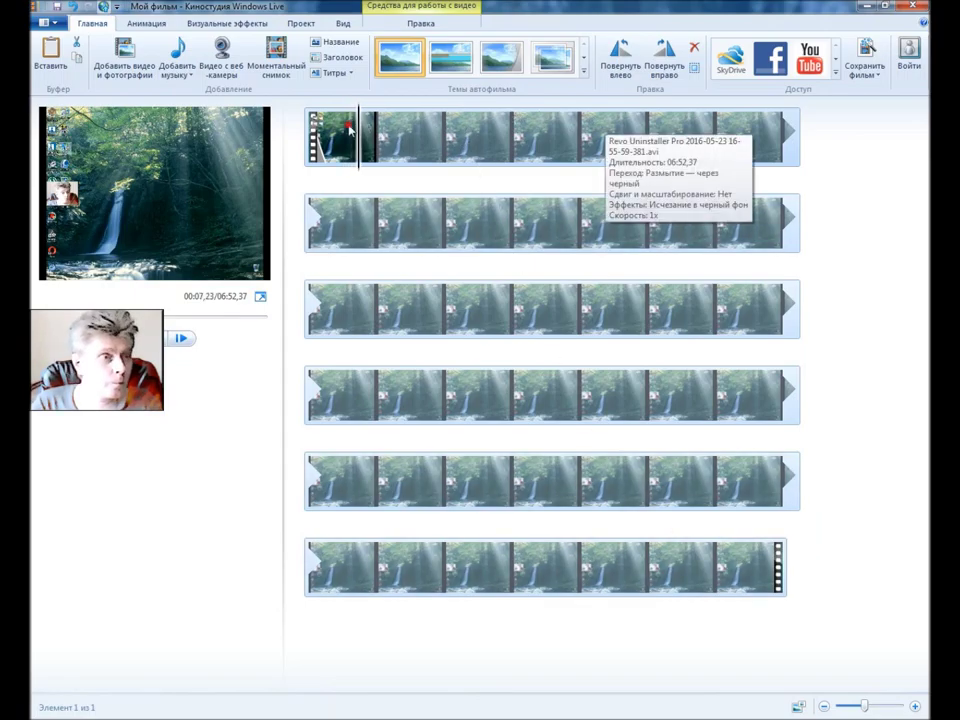
Return the playhead to the start and save the project as "Мой фильм" in the Видео library, replacing the existing file.
key(Home)
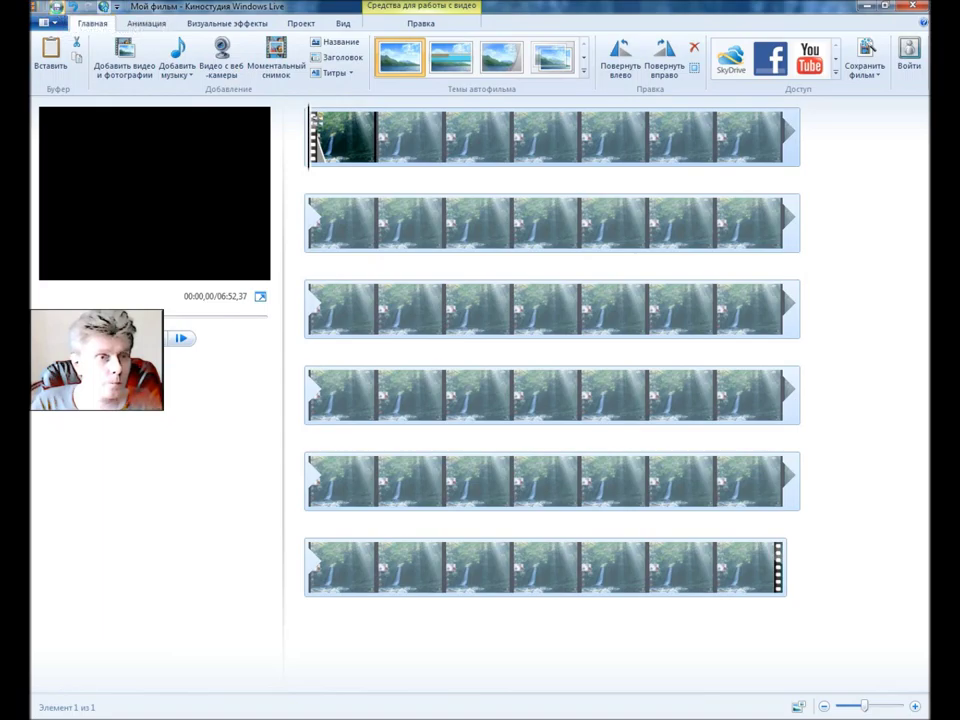
key(ctrl+s)
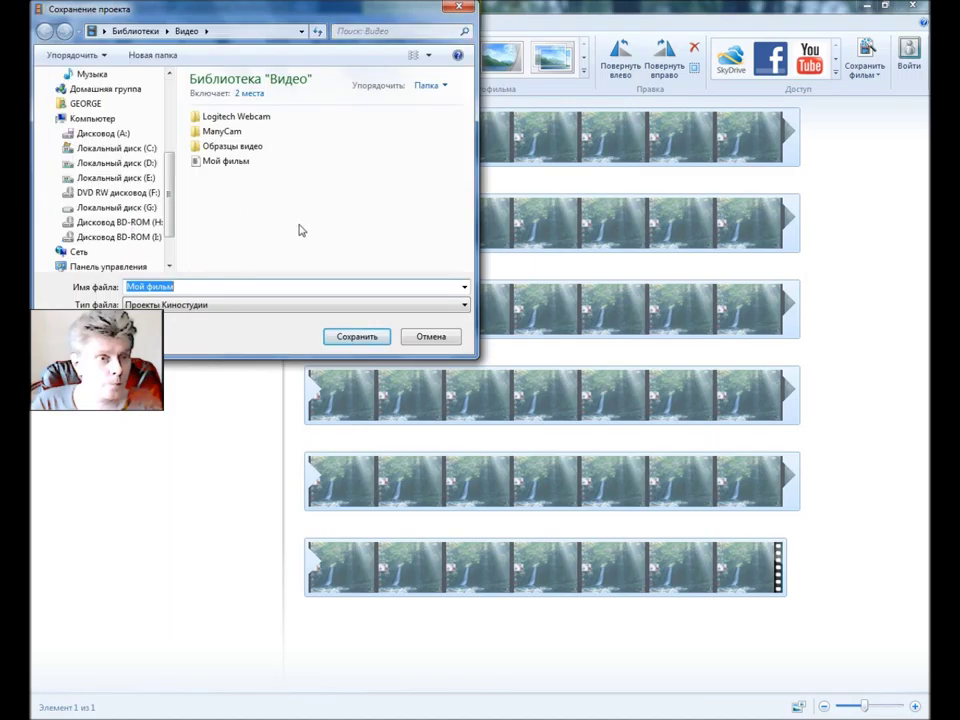
click(352, 338)
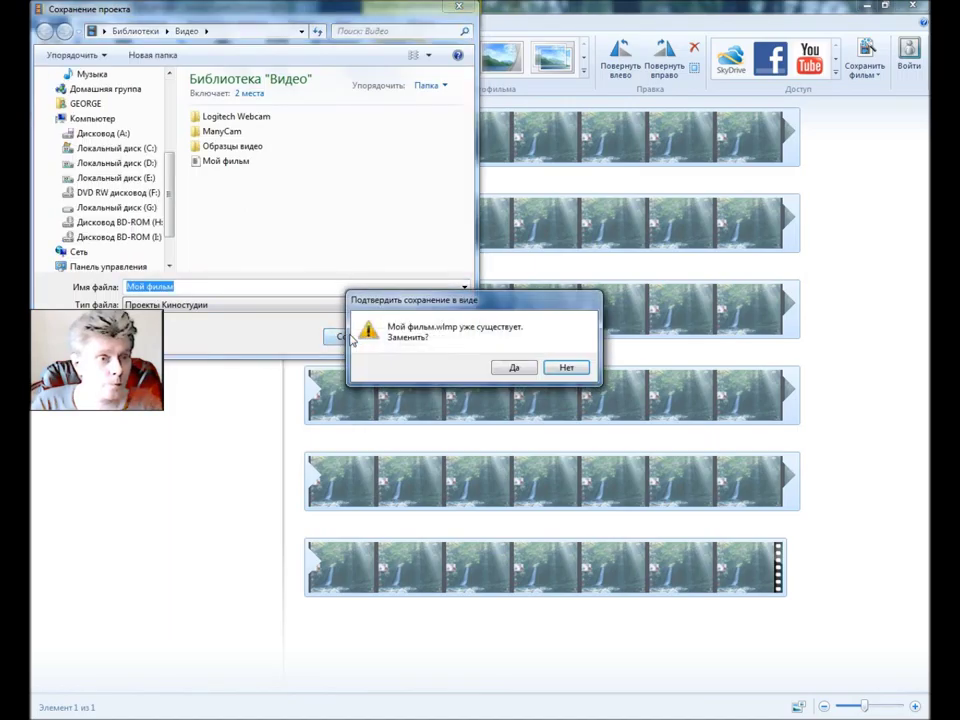
click(525, 372)
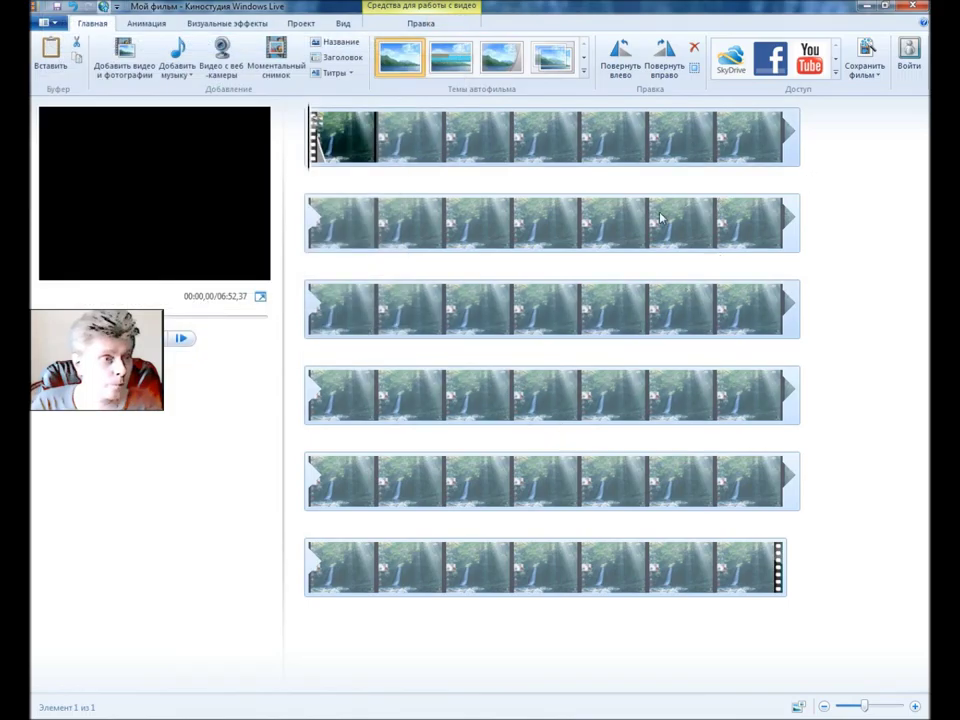
click(889, 8)
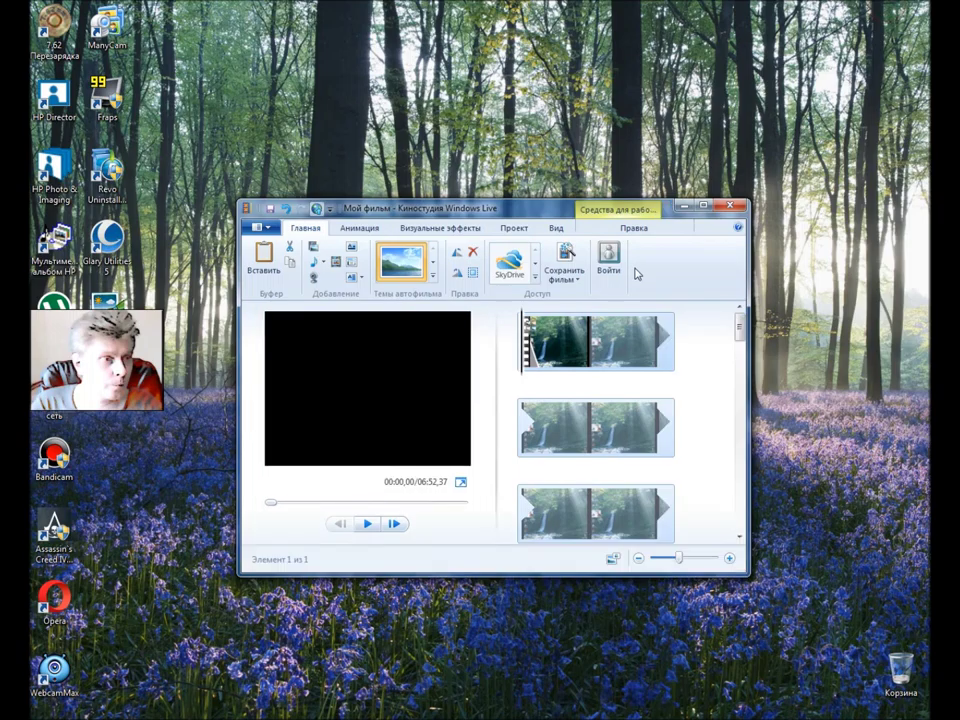
click(571, 257)
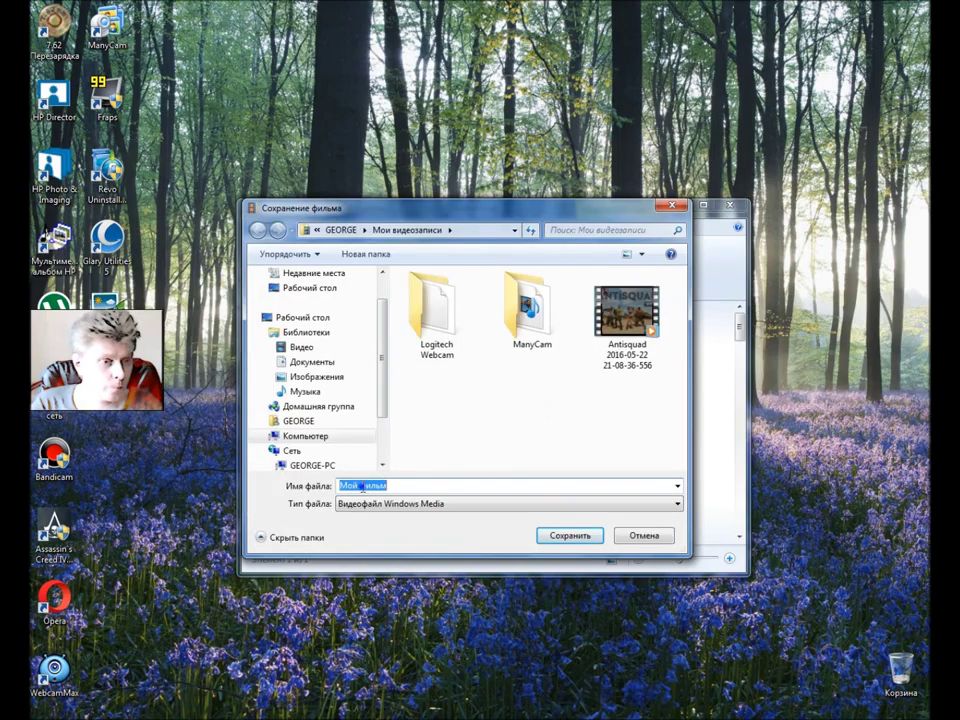
right_click(362, 487)
click(404, 549)
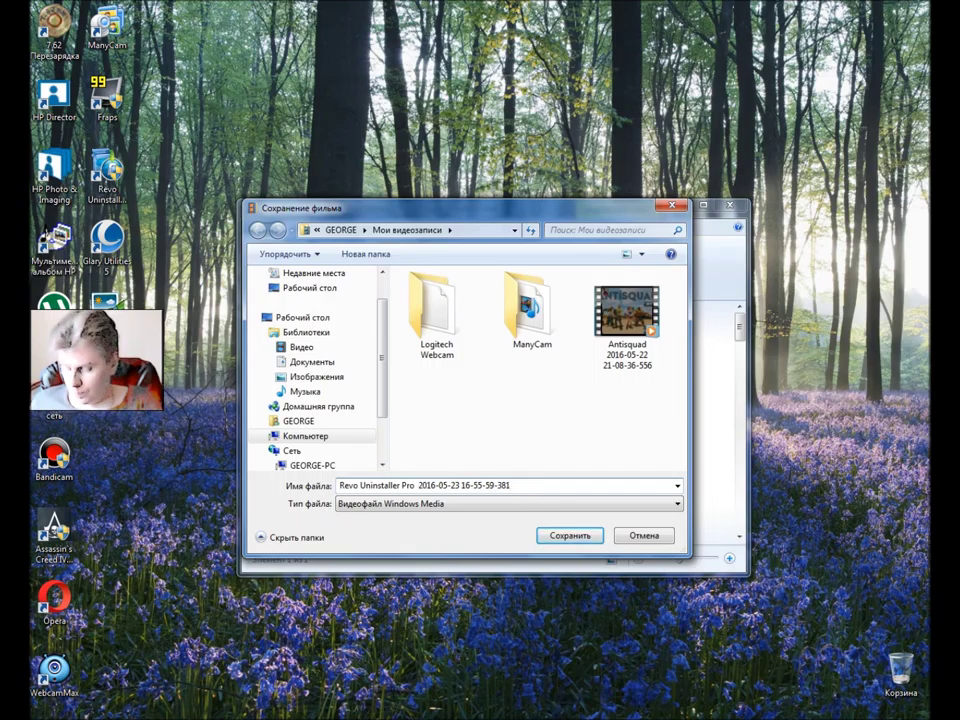
text(SOFT)
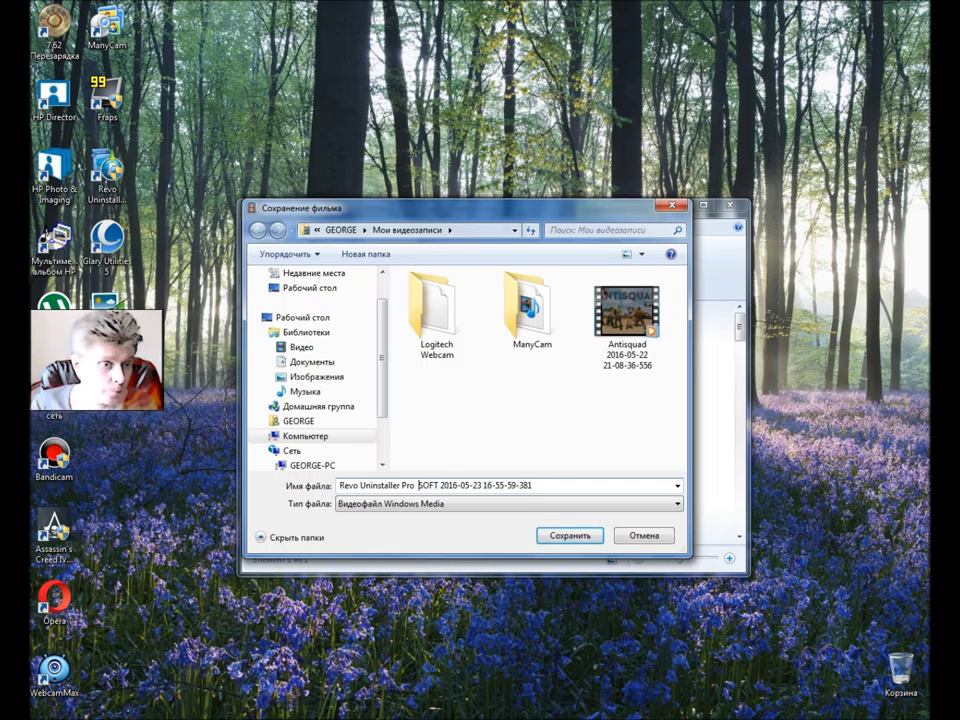
key(BackSpace)
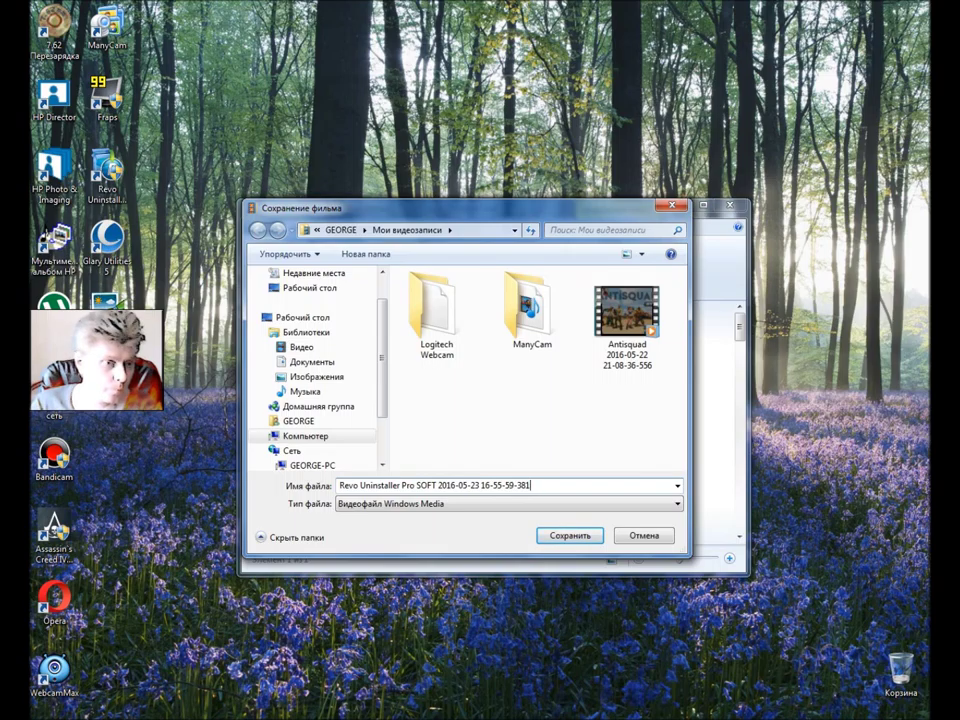
click(569, 535)
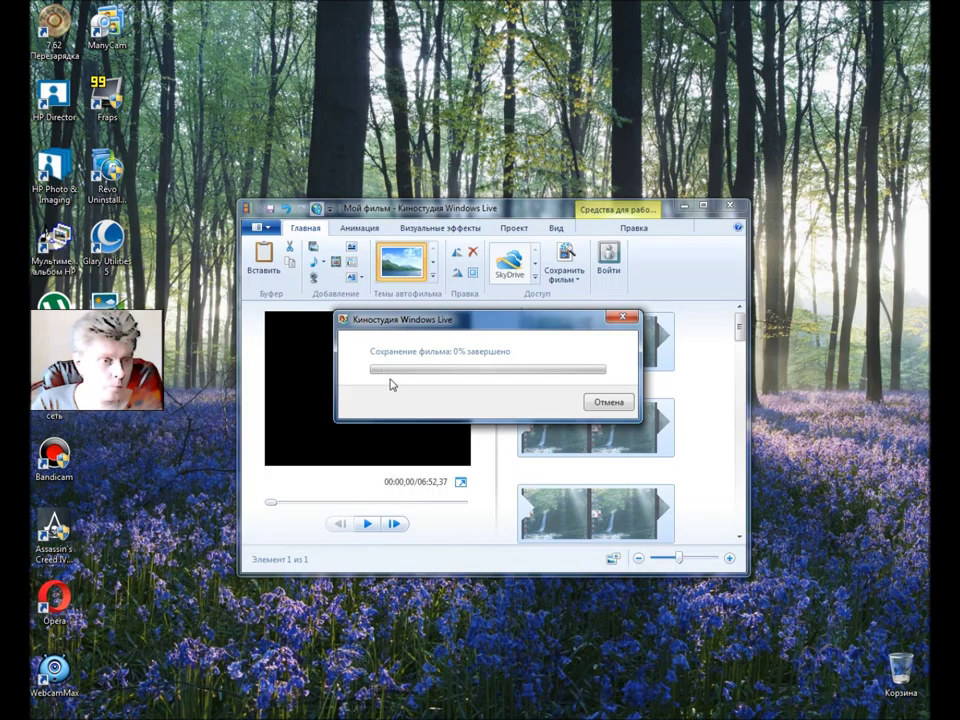
Move the export progress window lower and open the folder containing the finished movie.
drag(484, 325, 498, 442)
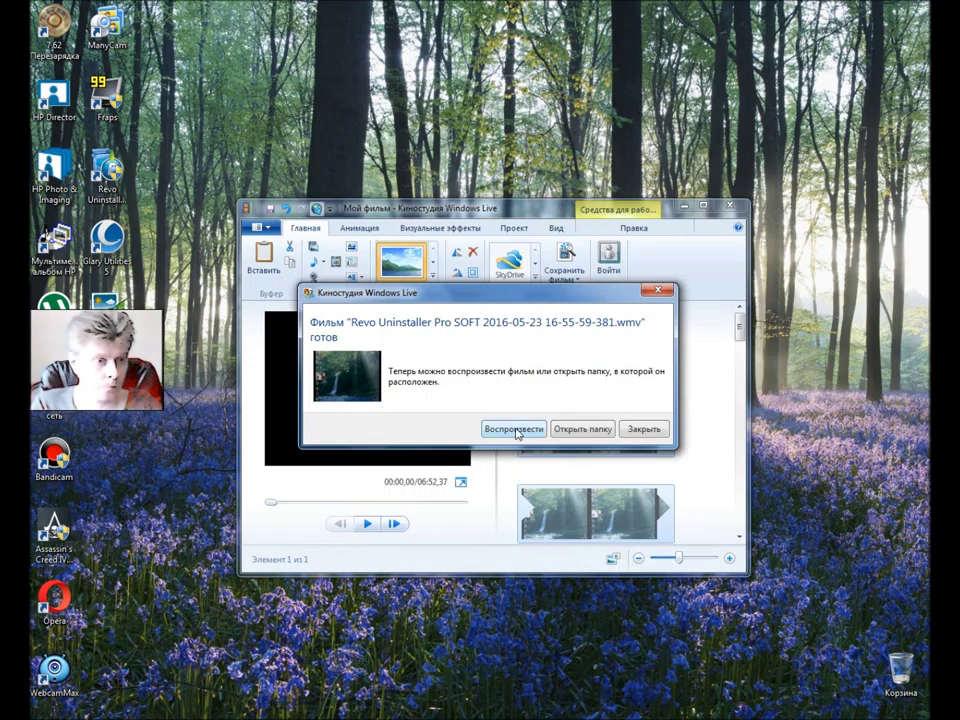
click(574, 429)
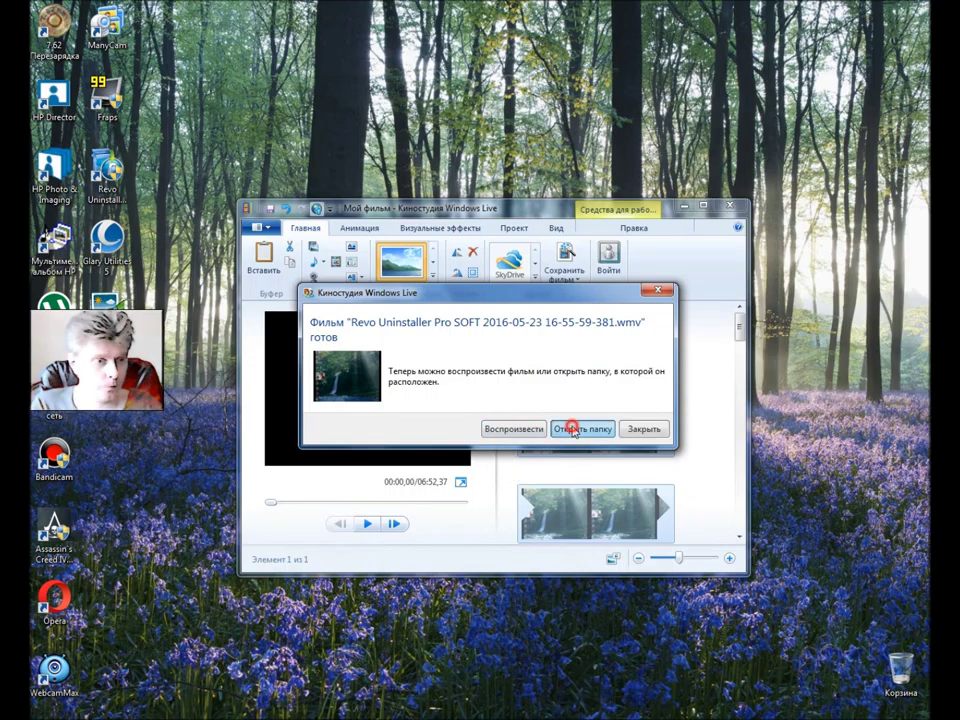